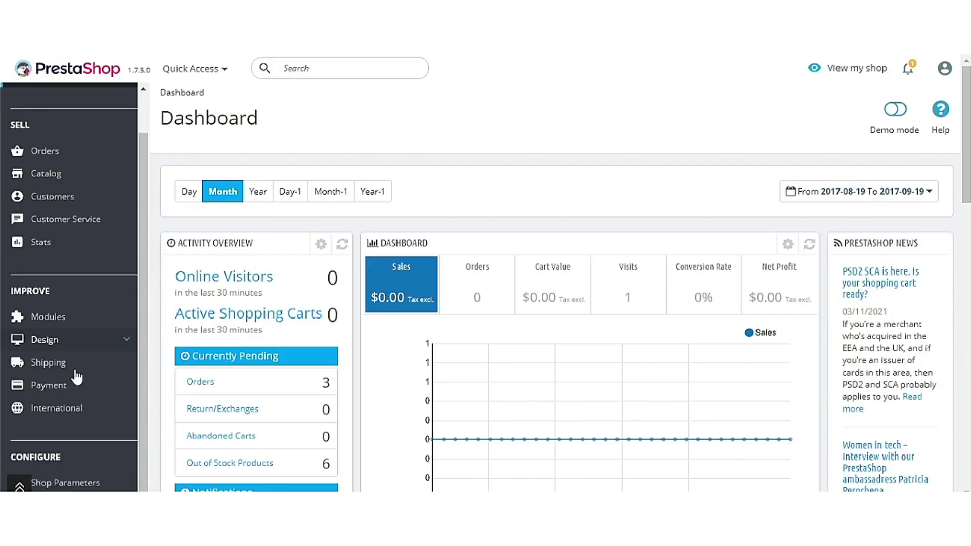
scroll(75, 425, down, 1)
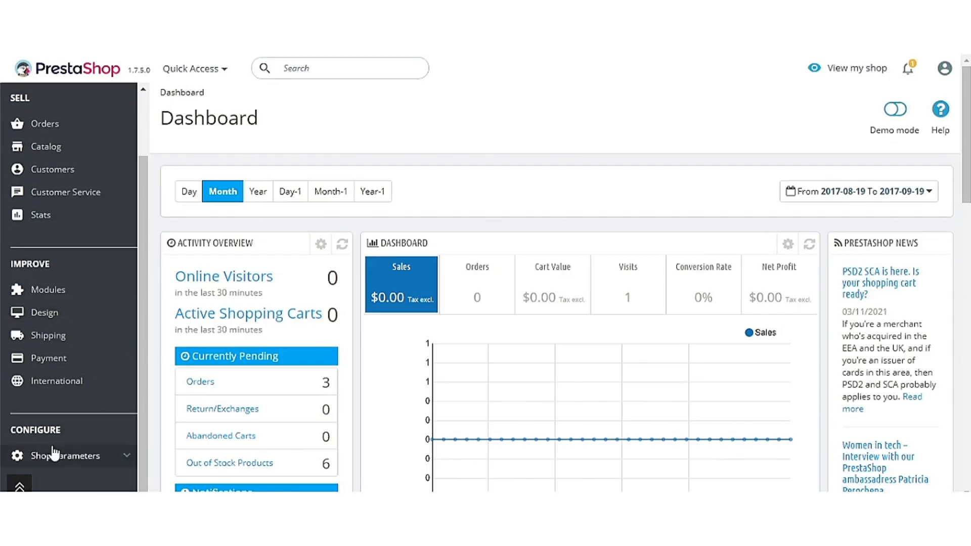
Reach the Customer Select Group module's settings from Modules > Modules & Services
click(48, 290)
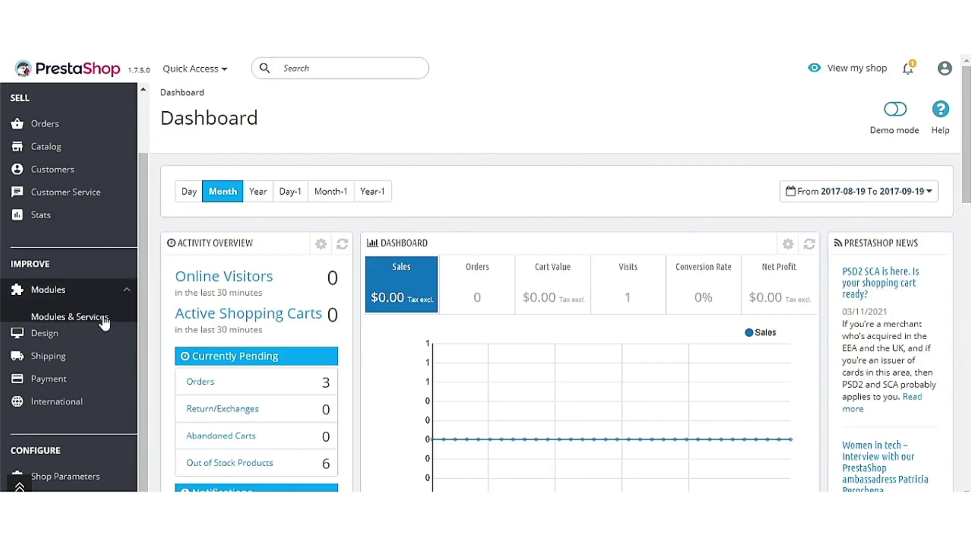
click(69, 317)
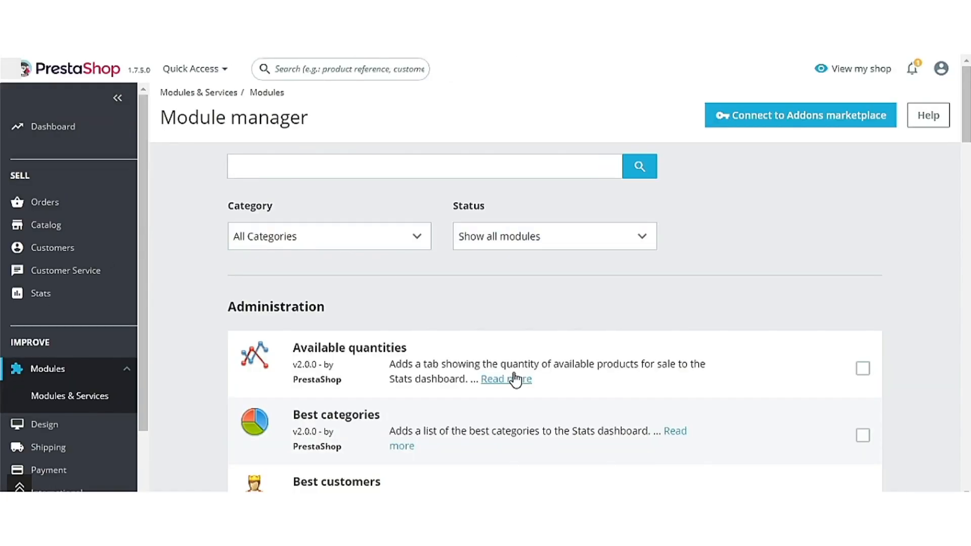
scroll(516, 377, down, 8)
scroll(516, 377, down, 10)
scroll(516, 378, down, 5)
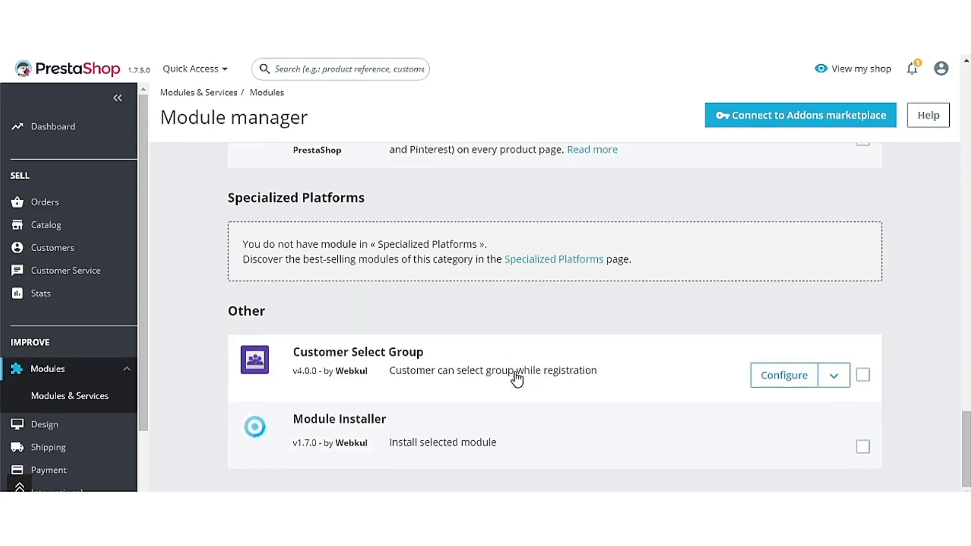
click(792, 380)
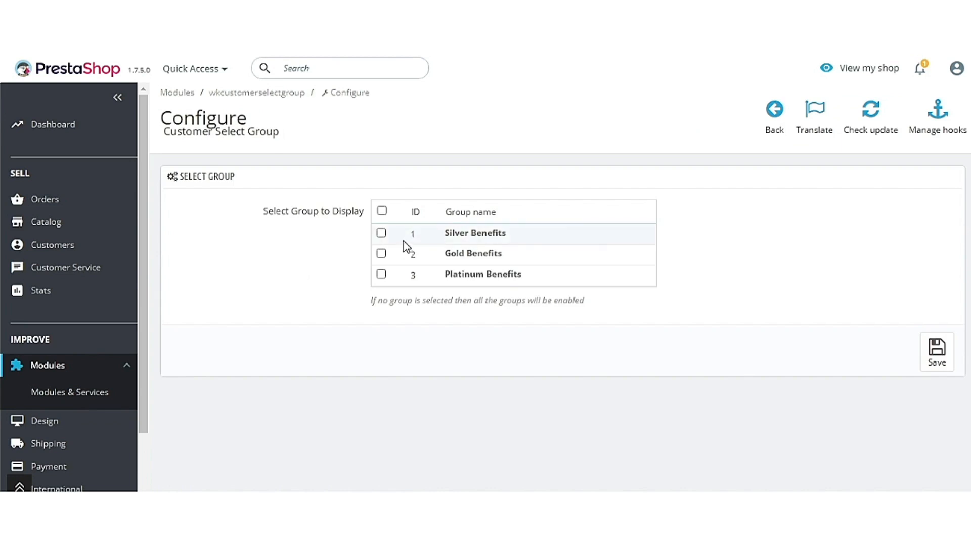
Enable Silver, Gold and Platinum Benefits groups for display and save
click(381, 233)
click(381, 253)
click(381, 274)
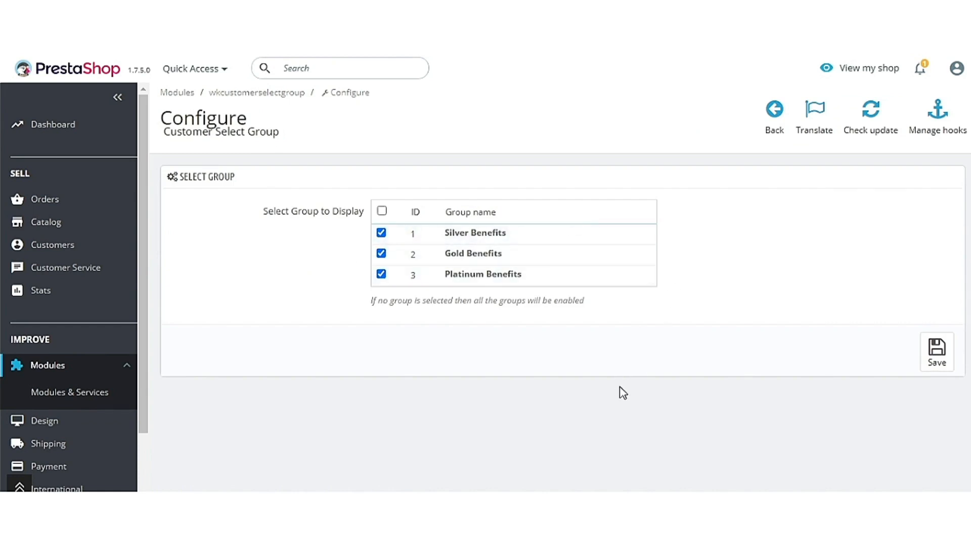
click(939, 356)
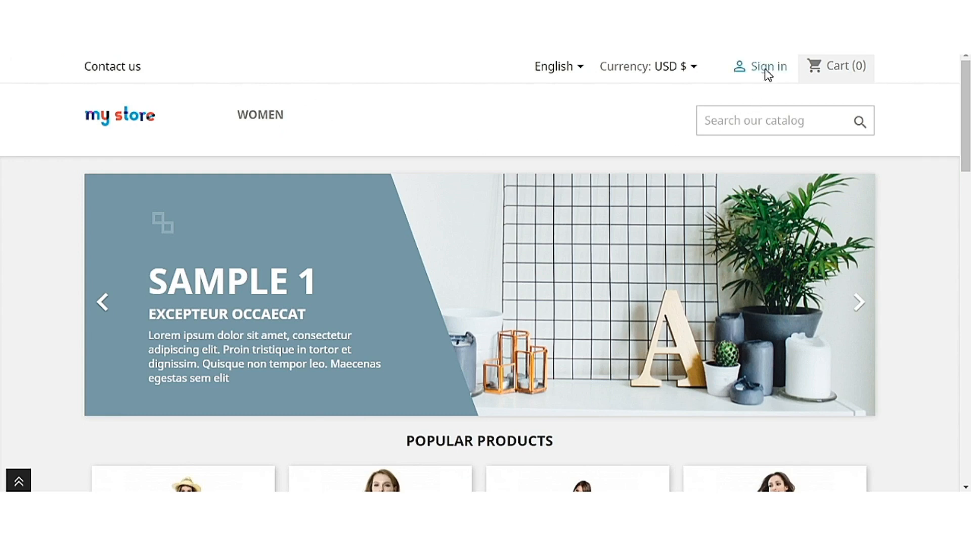
Go to the storefront sign-in, start account creation and choose the Mrs. title
click(767, 69)
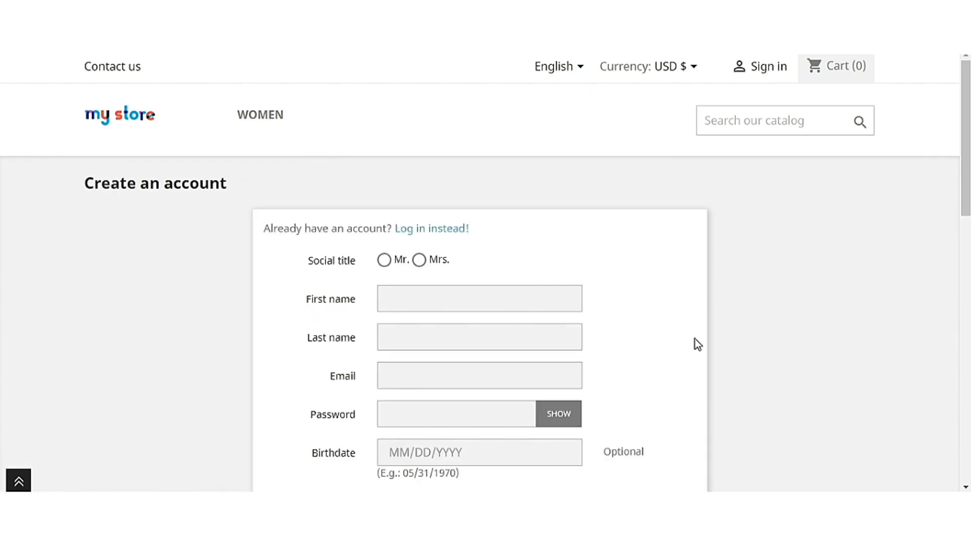
scroll(696, 338, down, 4)
scroll(695, 340, down, 1)
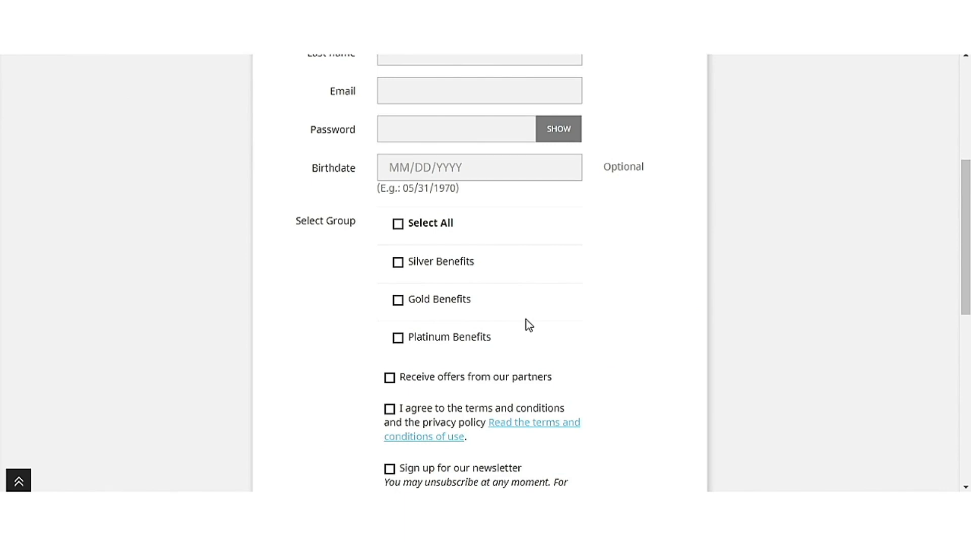
scroll(529, 325, up, 6)
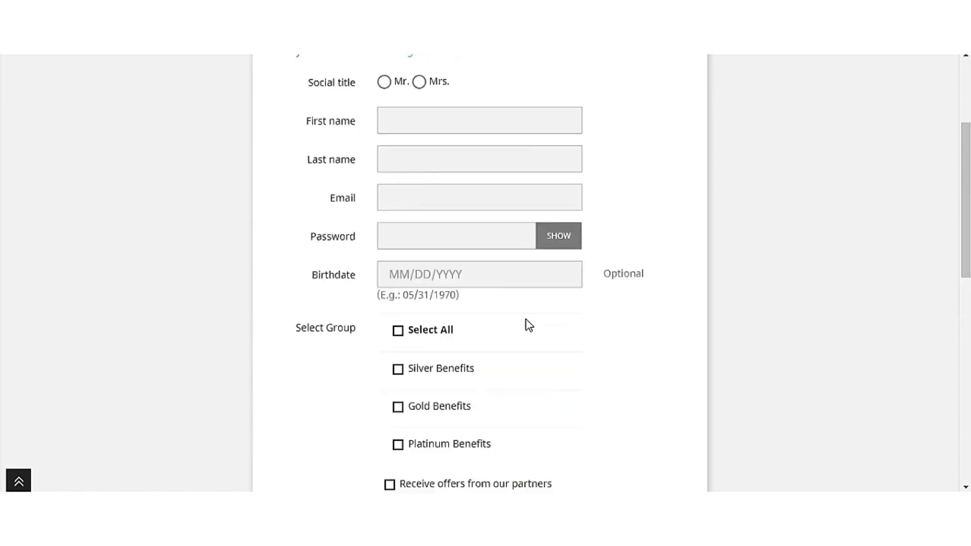
click(420, 260)
Enter Jane Doe's first name, last name, email and password
click(445, 301)
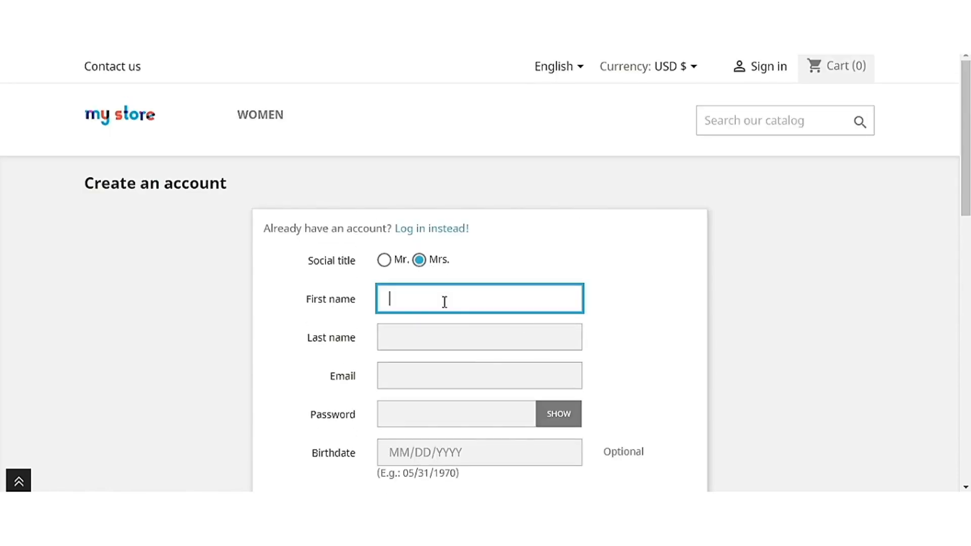
key(Tab)
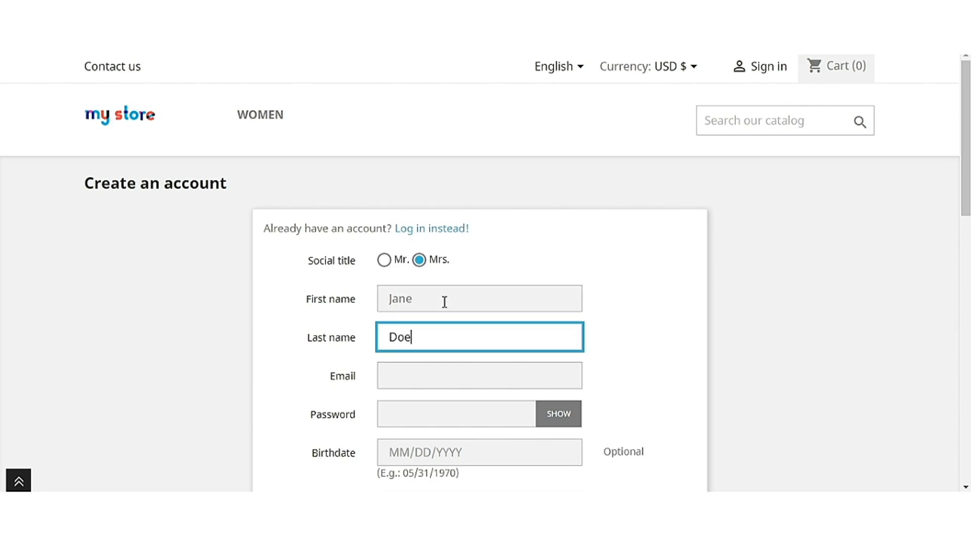
key(Tab)
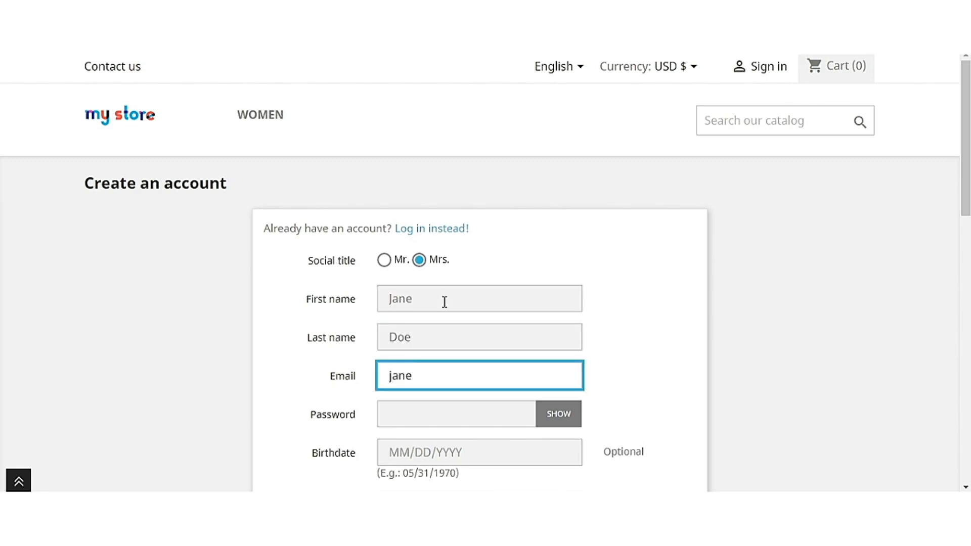
key(Tab)
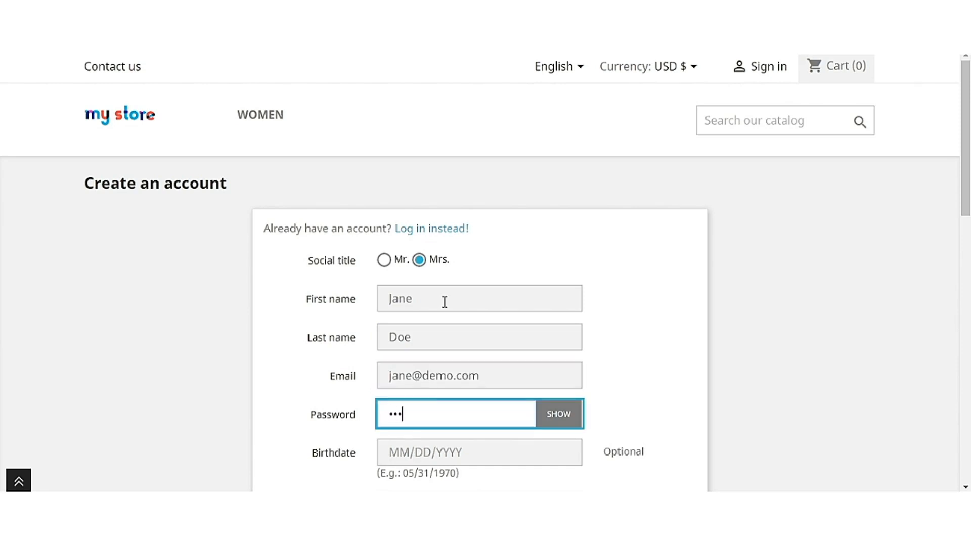
scroll(531, 318, down, 2)
scroll(531, 319, down, 2)
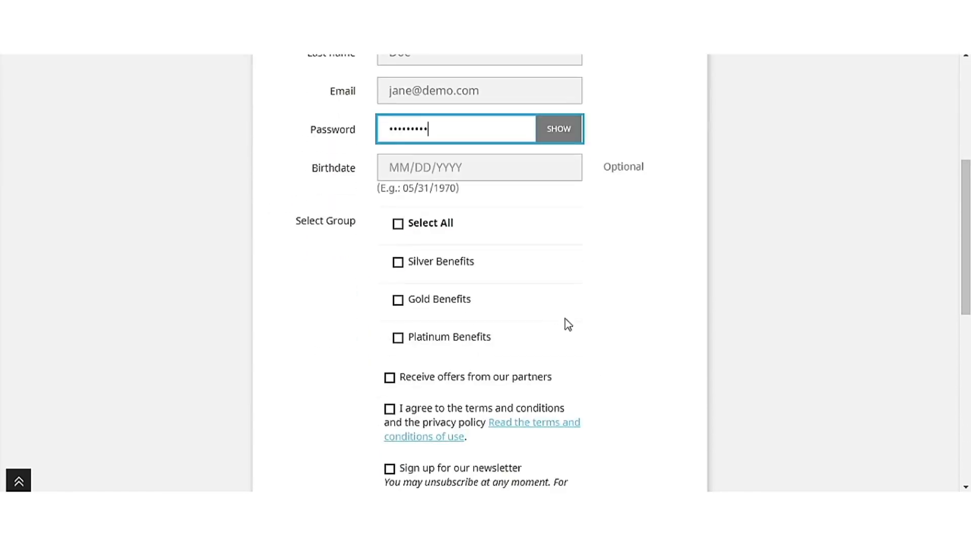
Join Silver and Platinum Benefits, accept the terms and submit the registration
click(397, 262)
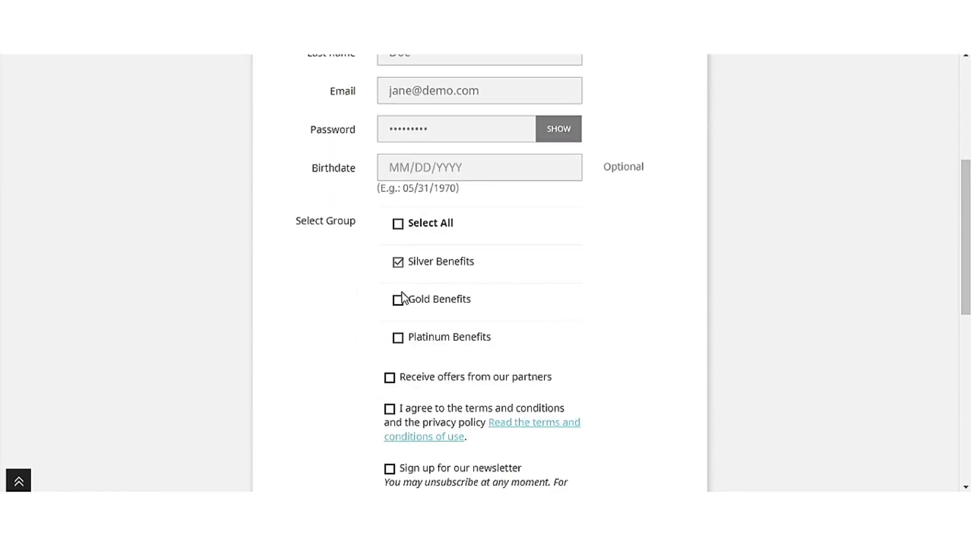
click(398, 338)
scroll(531, 341, down, 3)
click(389, 195)
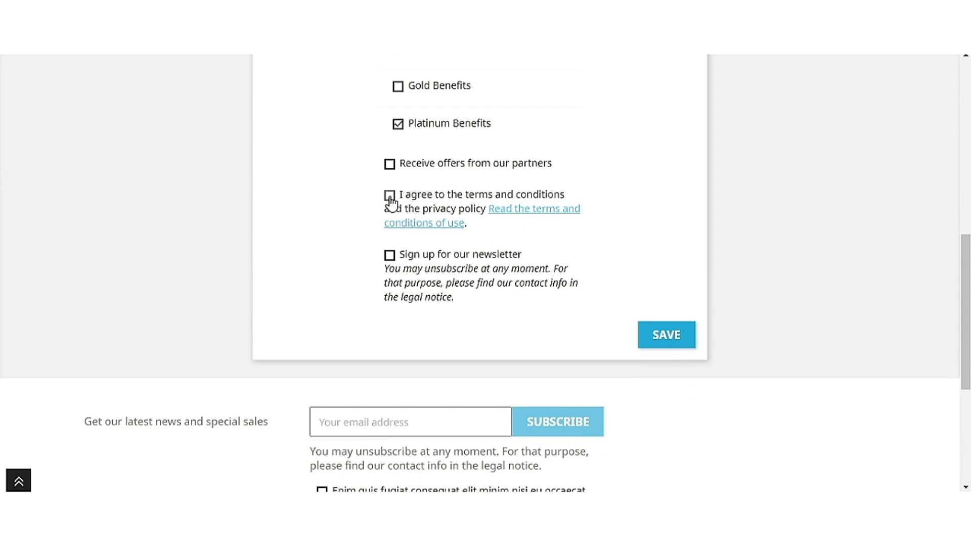
click(666, 335)
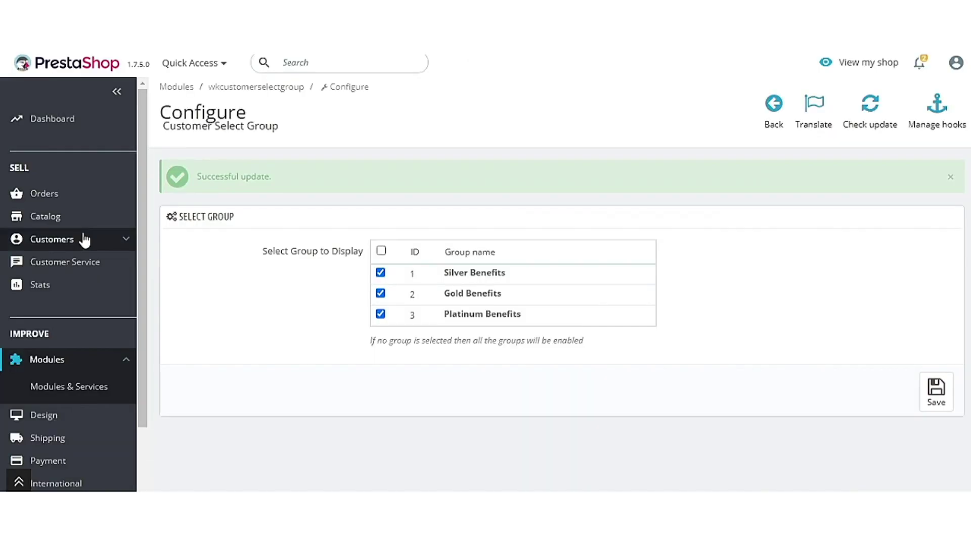
Find Jane Doe in the Customers list and view her record's group access
click(85, 240)
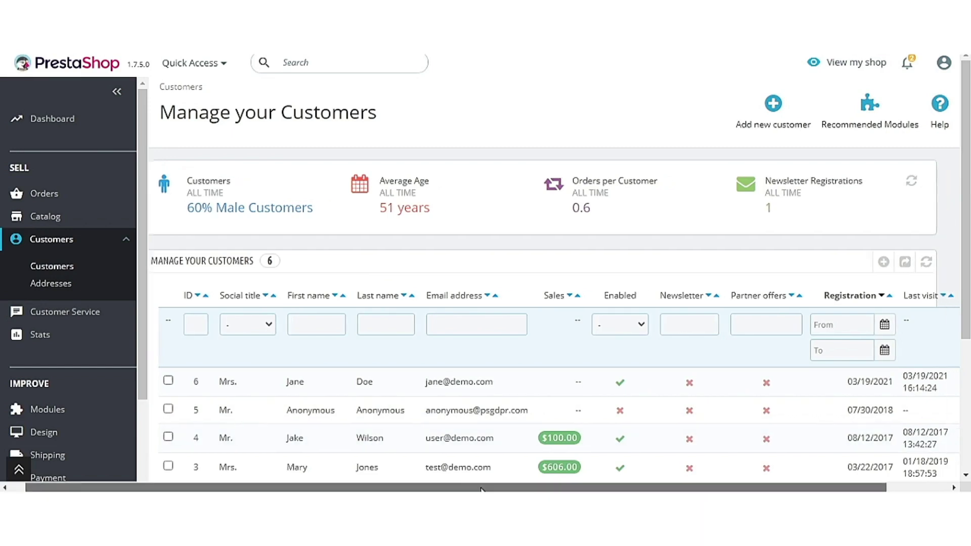
drag(455, 487, 672, 487)
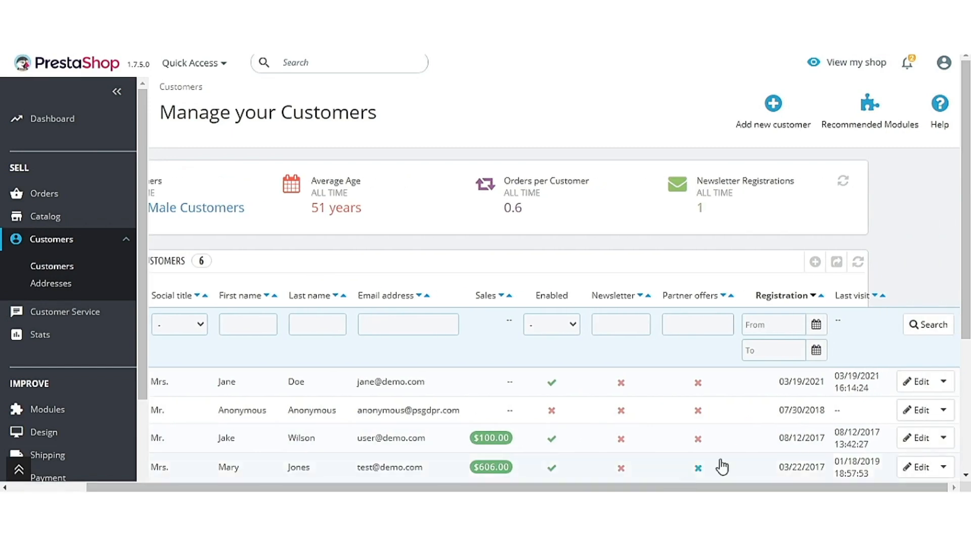
click(920, 382)
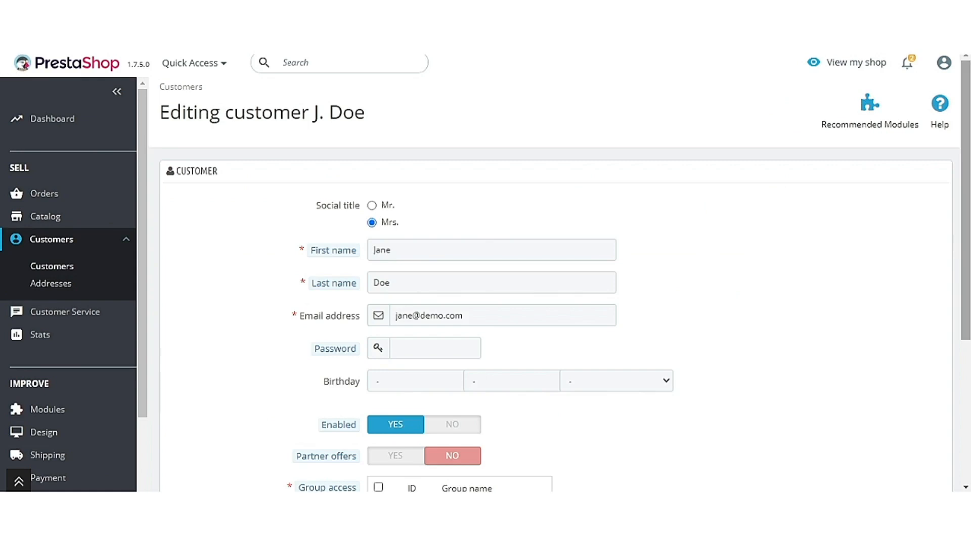
drag(965, 197, 965, 221)
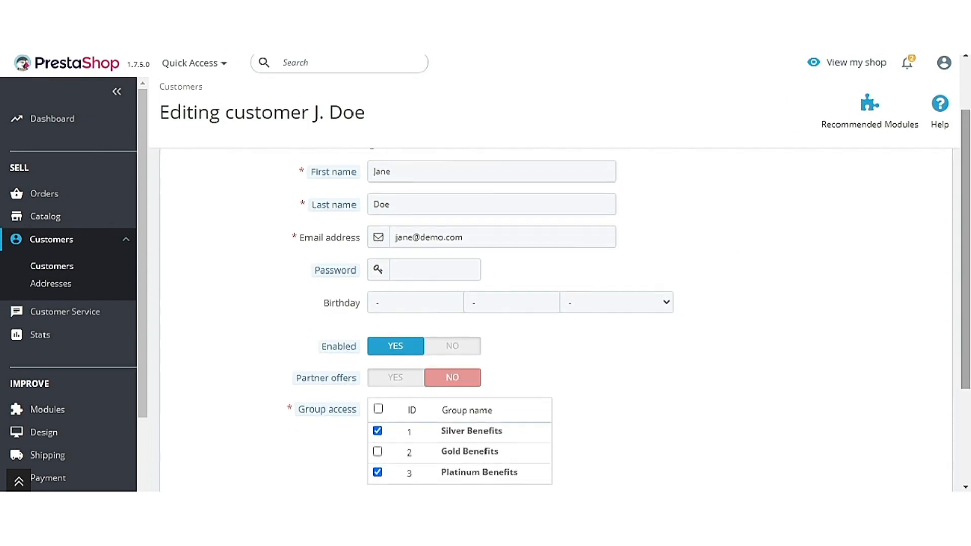
scroll(68, 405, down, 3)
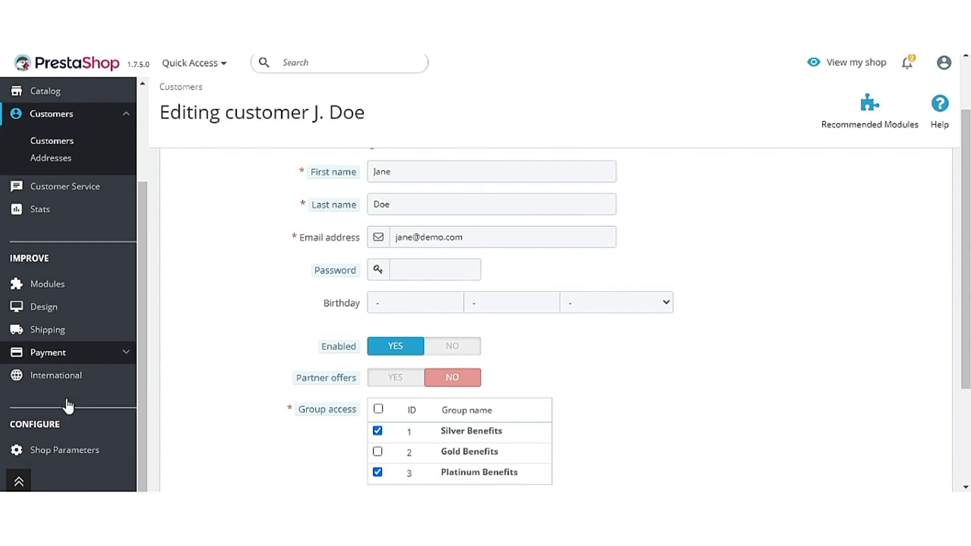
View the Platinum Benefits group details via Shop Parameters, confirming Jane Doe is a member
click(72, 450)
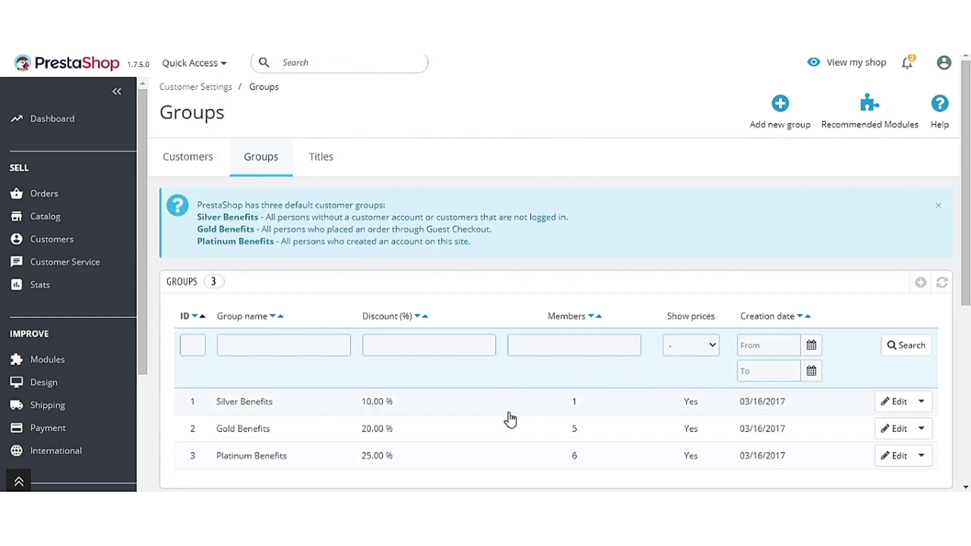
click(512, 462)
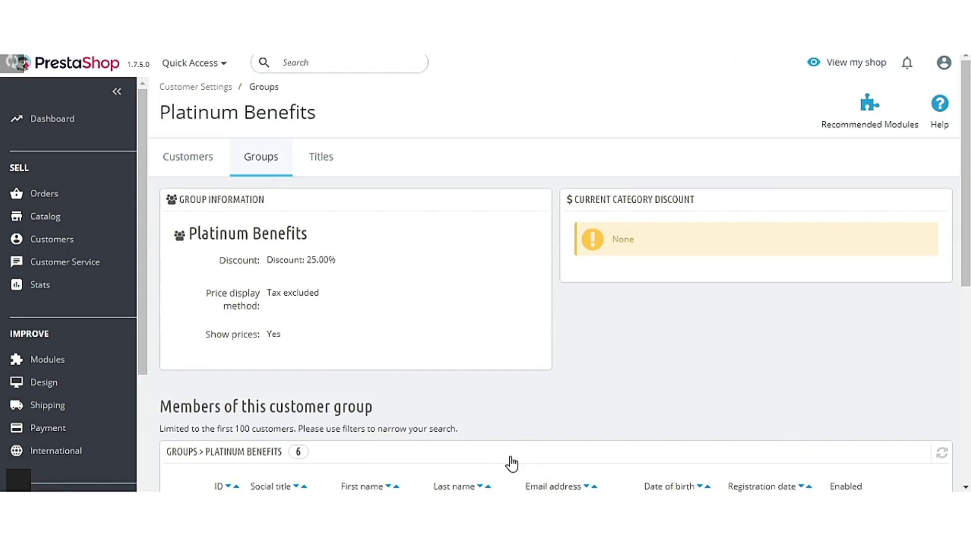
scroll(512, 462, down, 3)
scroll(494, 425, down, 2)
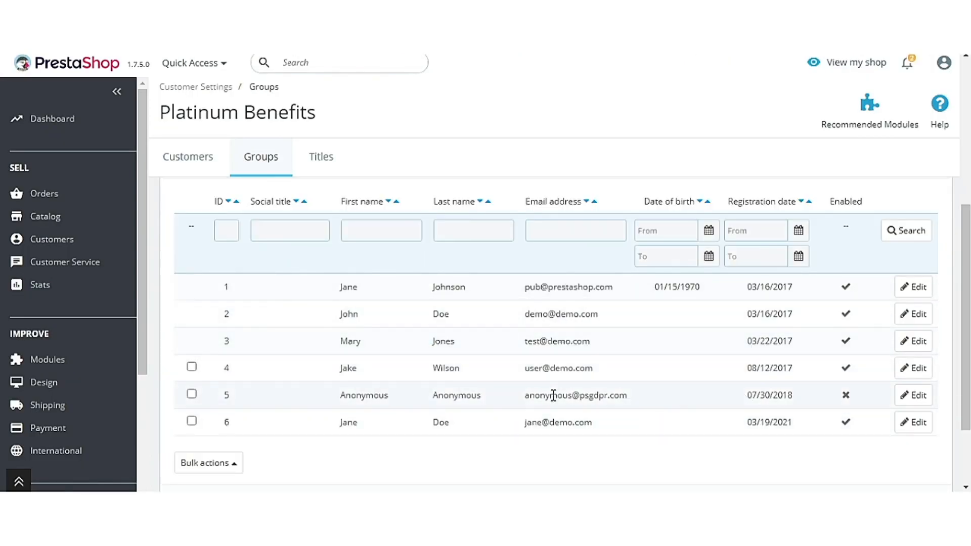
scroll(553, 396, up, 3)
scroll(553, 396, up, 2)
drag(338, 260, 269, 266)
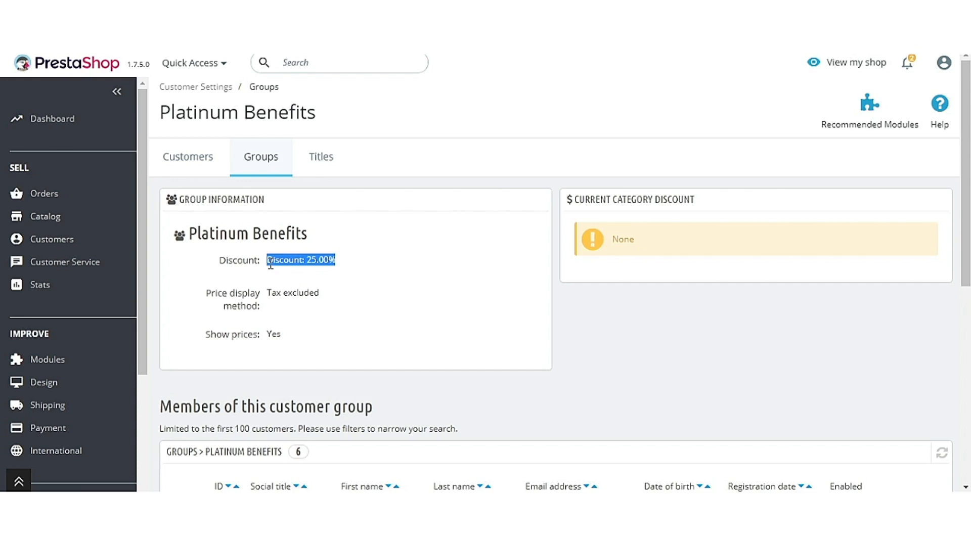
click(365, 269)
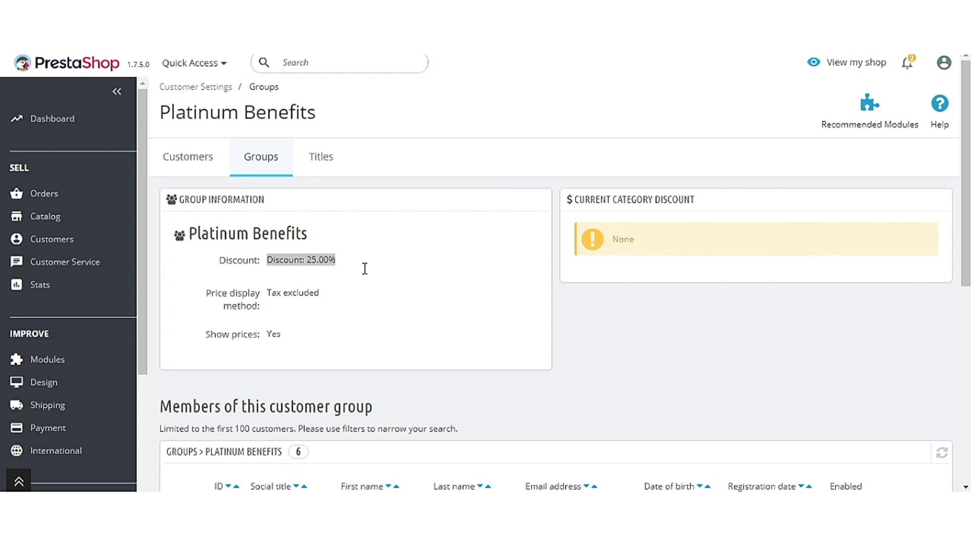